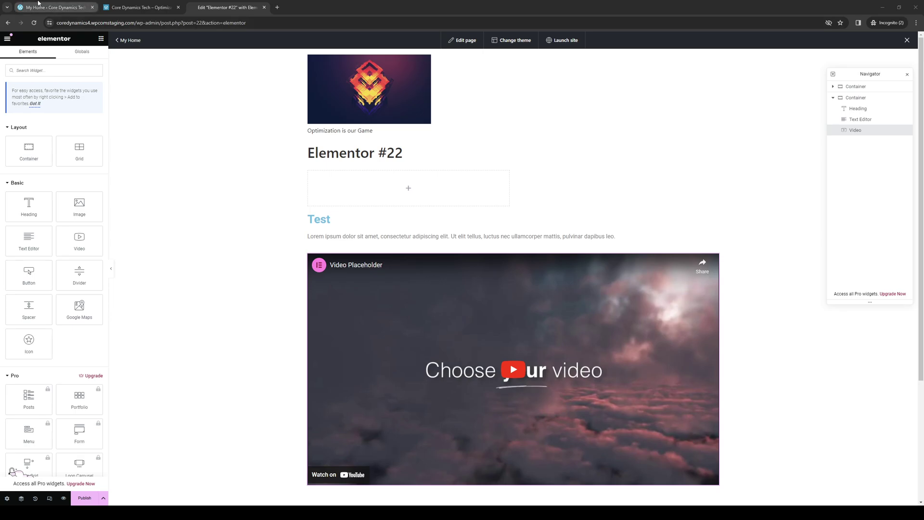
From the My Home dashboard, go to Plugins > Installed Plugins to list the site's 12 plugins
{"action": "left_click", "coordinate": [53, 7]}
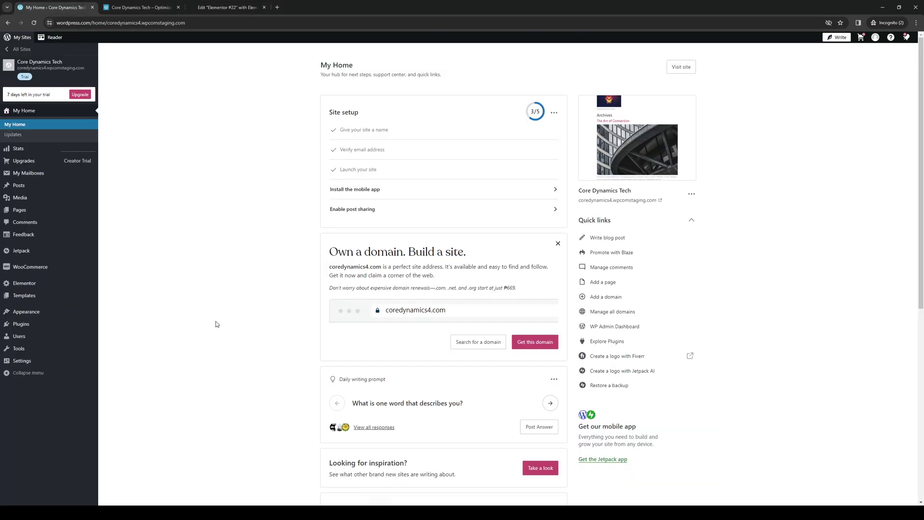
{"action": "mouse_move", "coordinate": [63, 328]}
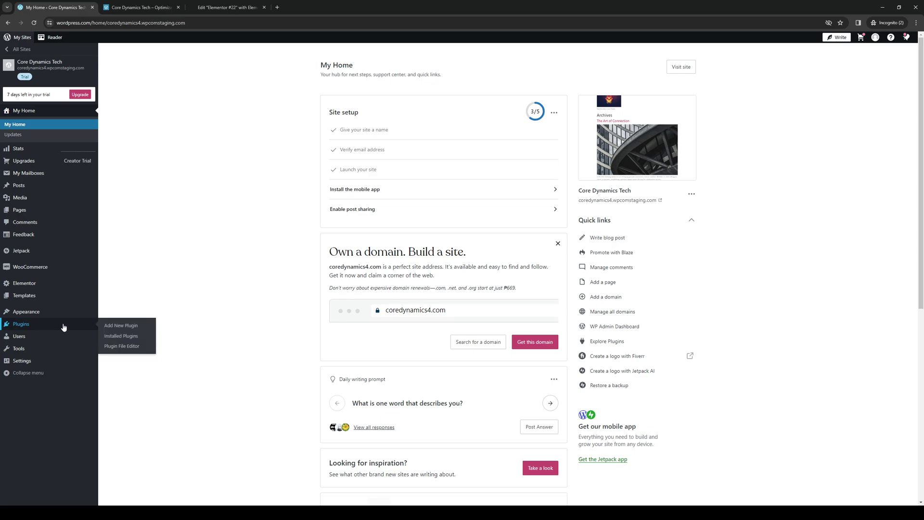
{"action": "left_click", "coordinate": [109, 335]}
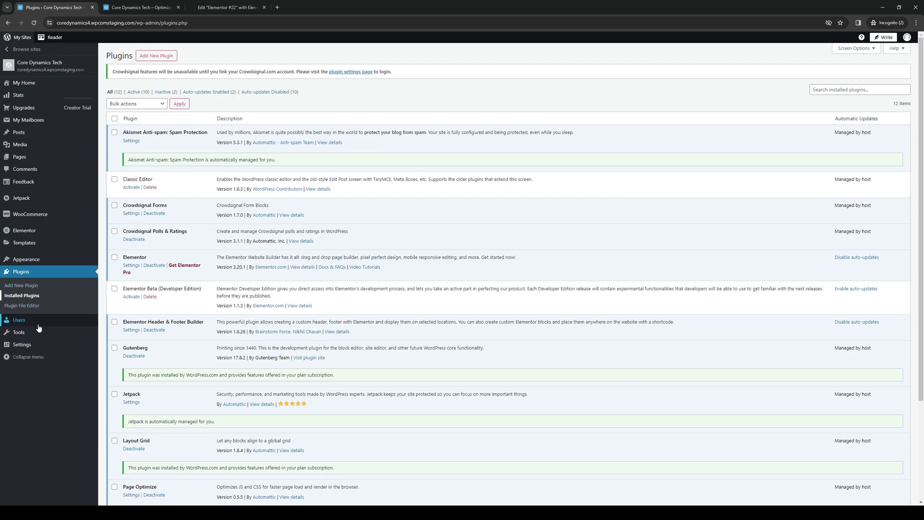
{"action": "mouse_move", "coordinate": [39, 327]}
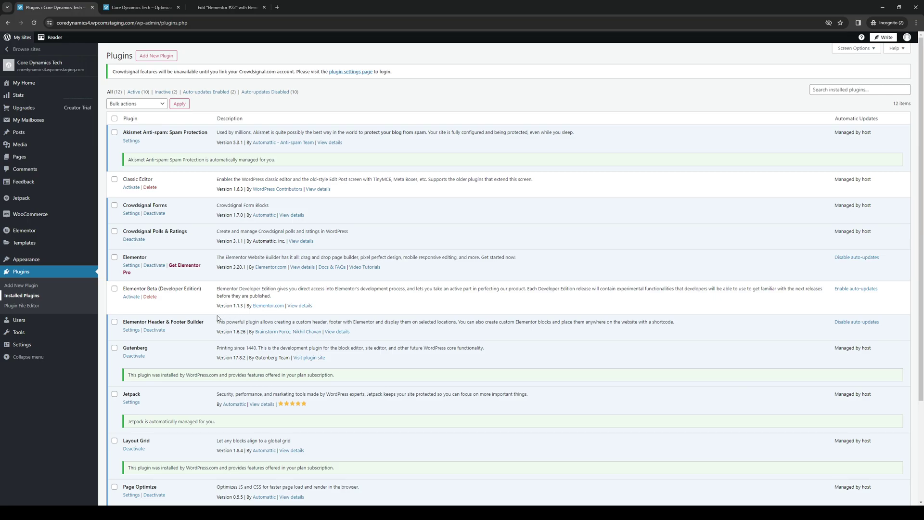
From My Home, go to Appearance > Elementor Header & Footer Builder to view the empty templates list
{"action": "left_click", "coordinate": [27, 87]}
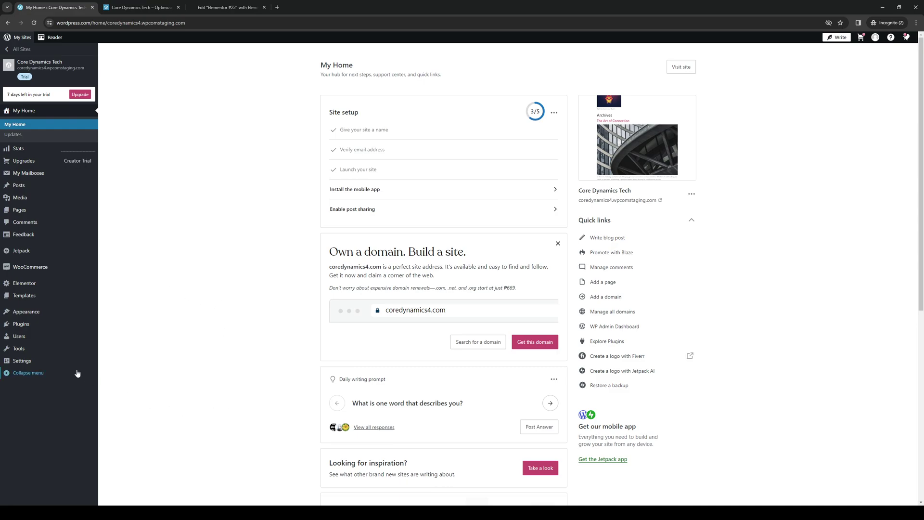
{"action": "mouse_move", "coordinate": [56, 314]}
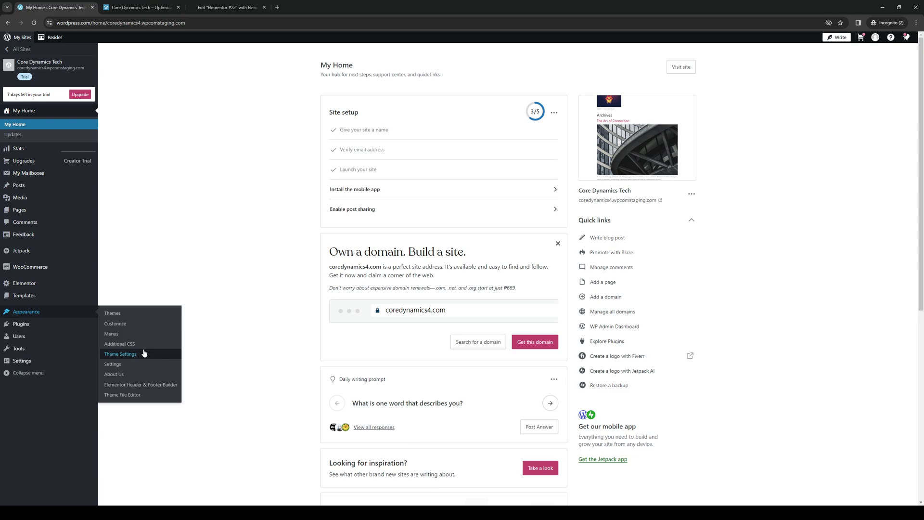
{"action": "left_click", "coordinate": [158, 387]}
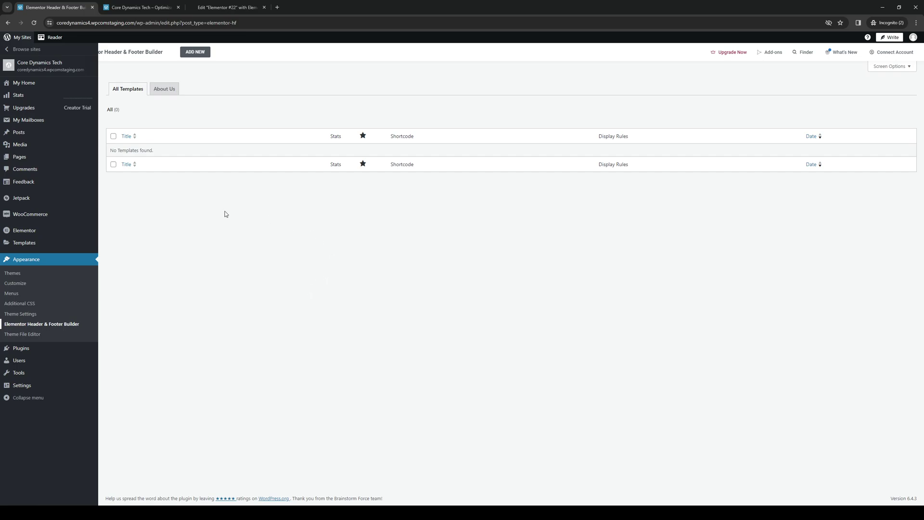
{"action": "left_click", "coordinate": [141, 8]}
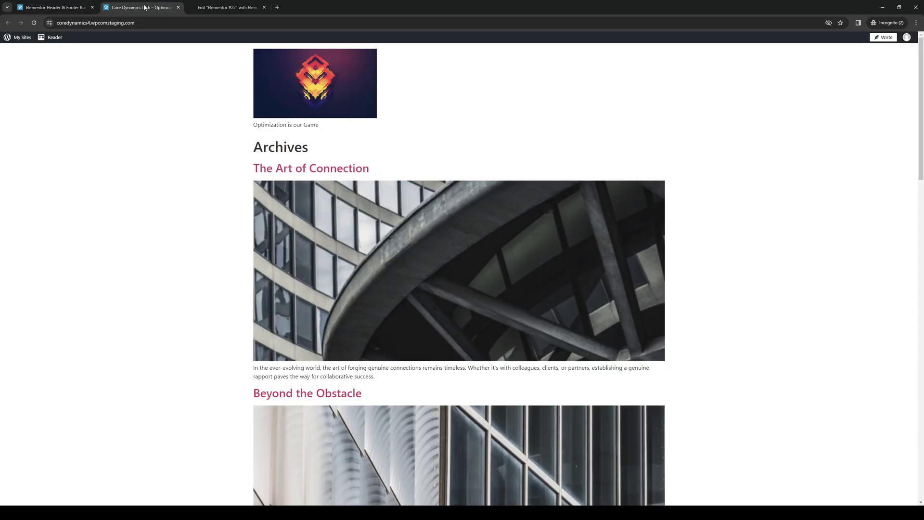
{"action": "scroll", "coordinate": [336, 341], "scroll_direction": "down", "scroll_amount": 20}
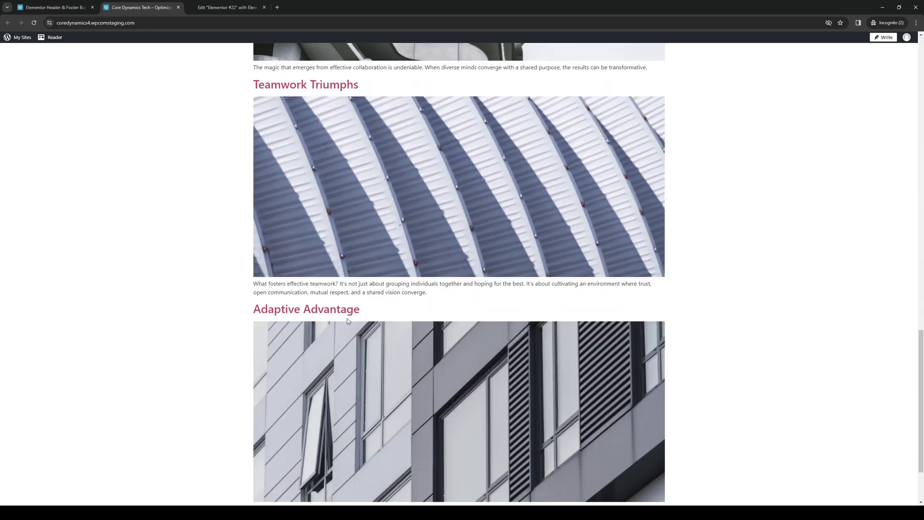
{"action": "scroll", "coordinate": [348, 318], "scroll_direction": "up", "scroll_amount": 5}
{"action": "scroll", "coordinate": [347, 318], "scroll_direction": "up", "scroll_amount": 15}
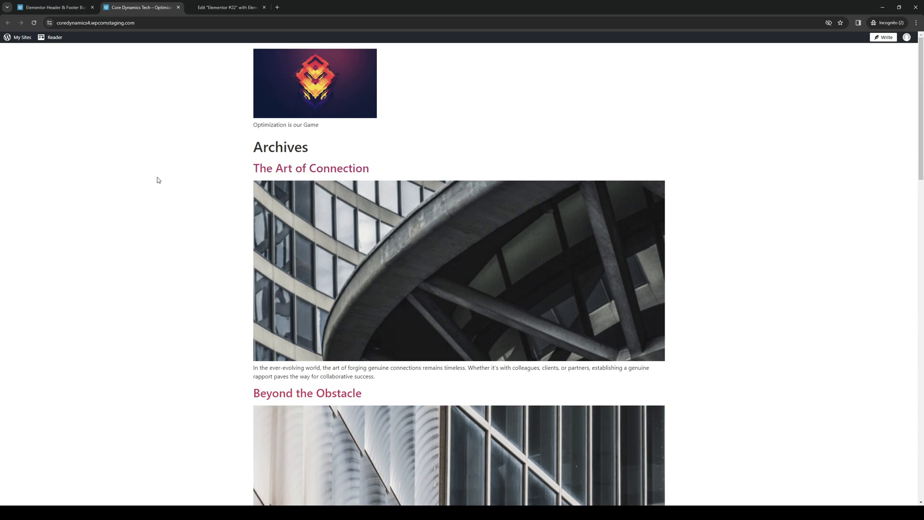
{"action": "left_click", "coordinate": [64, 6]}
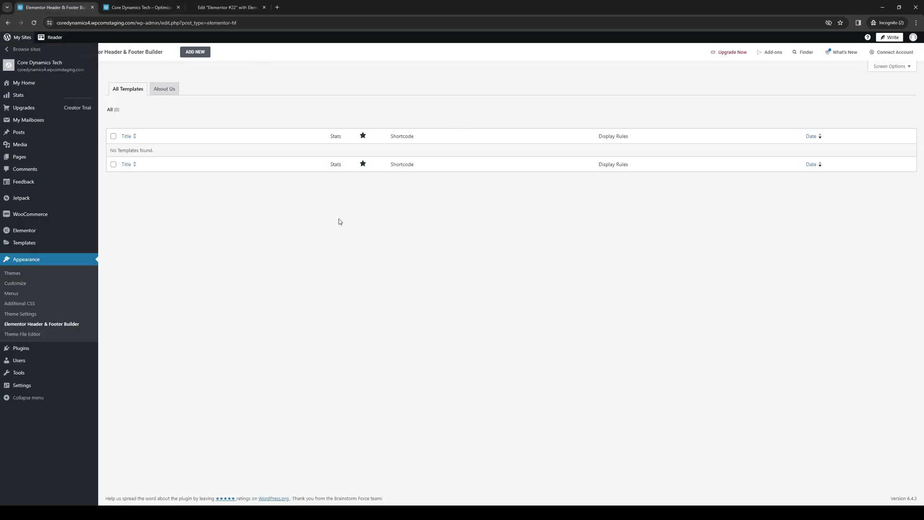
Add a new template and set its Type of Template to Header, leaving User Roles empty
{"action": "left_click", "coordinate": [203, 53]}
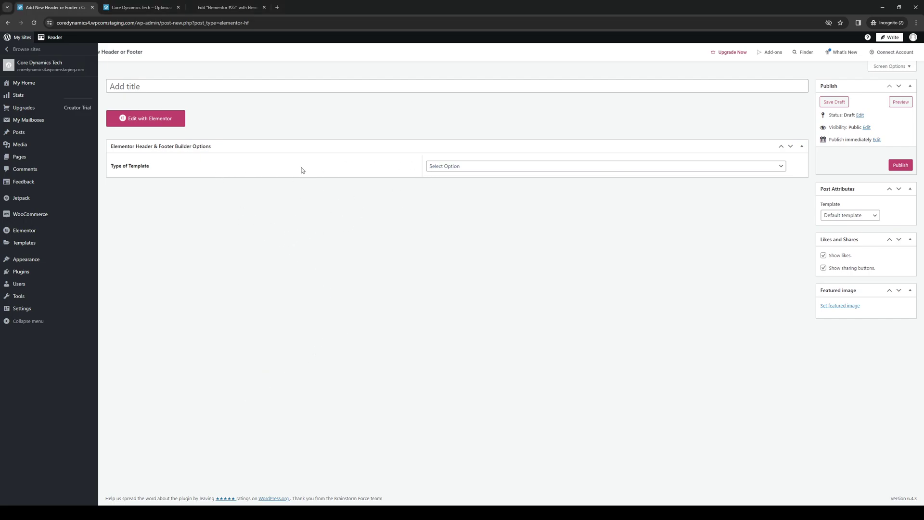
{"action": "left_click", "coordinate": [159, 86]}
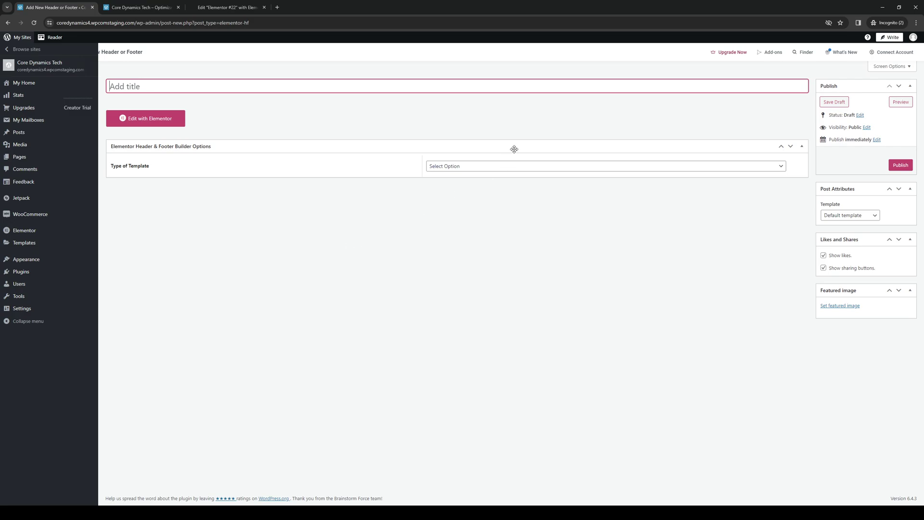
{"action": "left_click", "coordinate": [519, 171]}
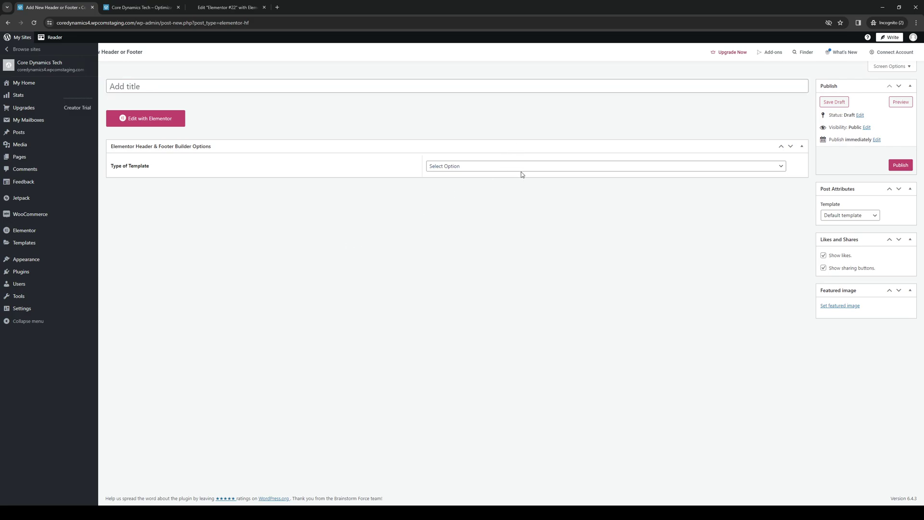
{"action": "left_click", "coordinate": [454, 183]}
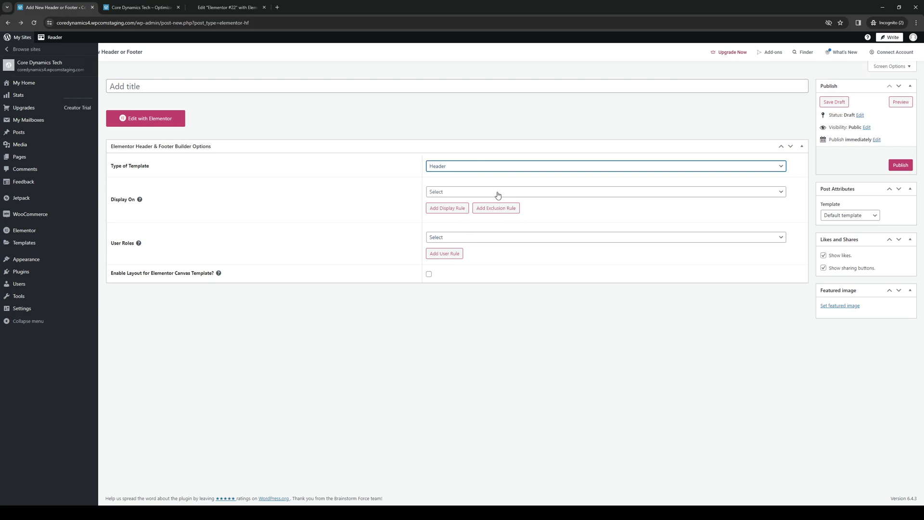
{"action": "left_click", "coordinate": [453, 244]}
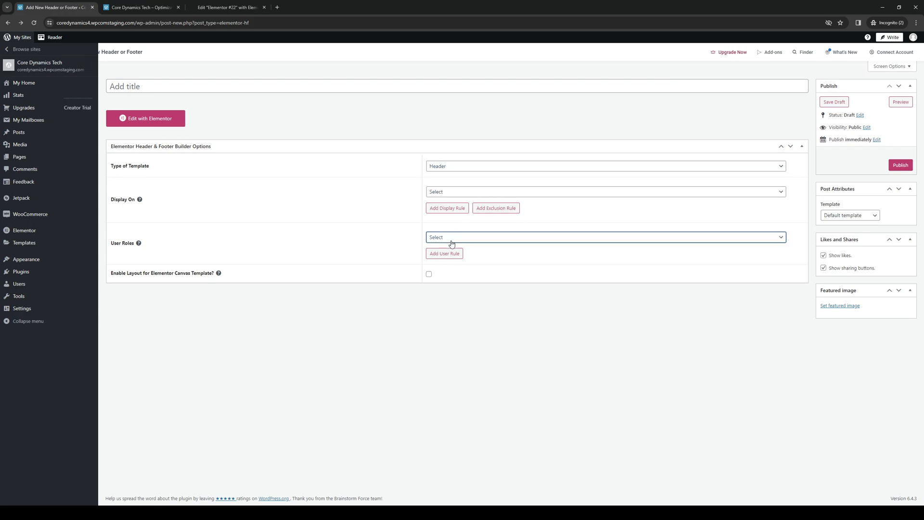
{"action": "left_click", "coordinate": [380, 344]}
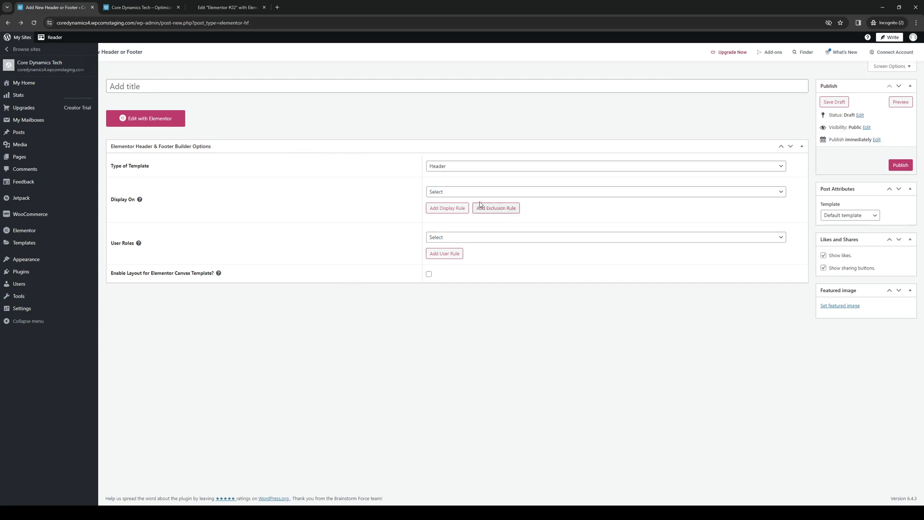
Open the new header template (Elementor #28) in the Elementor editor
{"action": "left_click", "coordinate": [164, 120]}
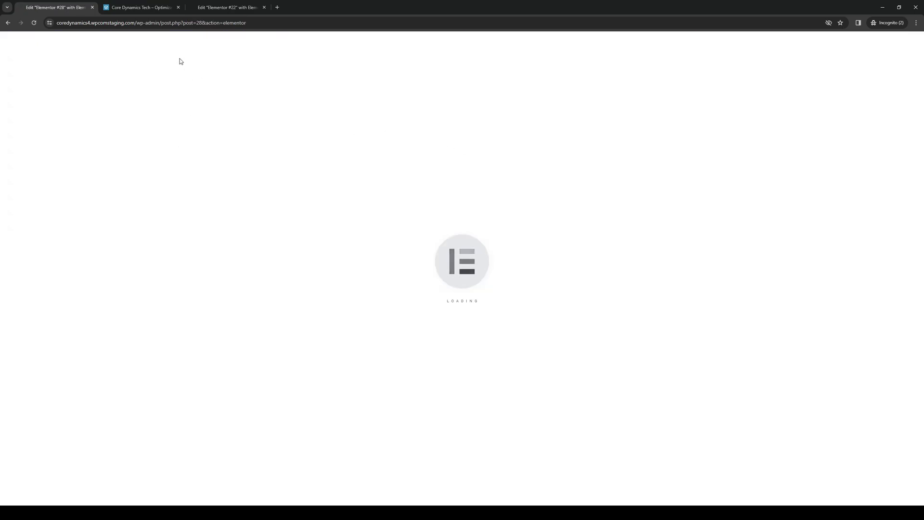
{"action": "left_click", "coordinate": [214, 10]}
{"action": "left_click", "coordinate": [56, 7]}
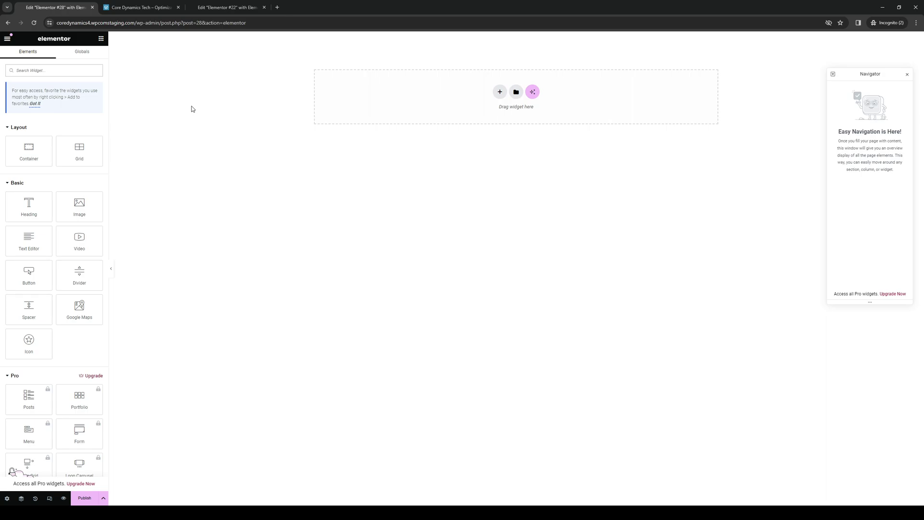
{"action": "type", "text": "."}
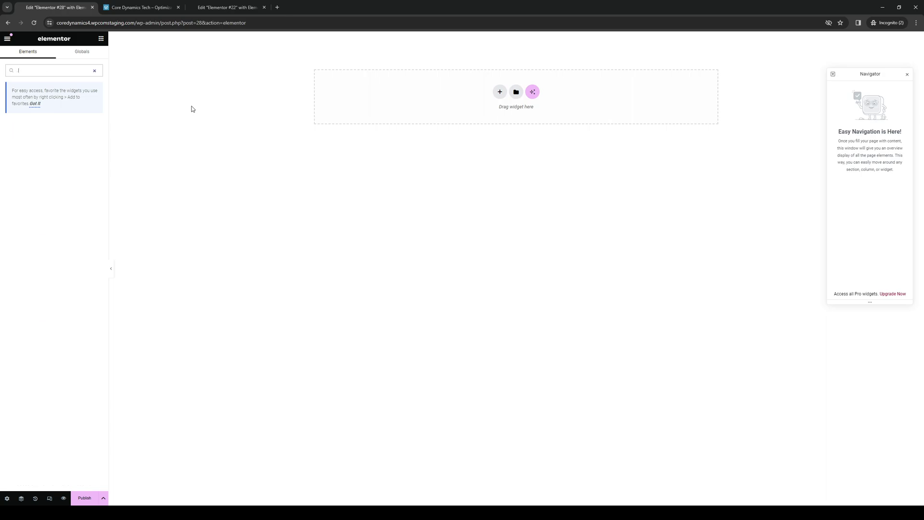
Add a Grid container with 1 column and 3 rows to the empty template
{"action": "left_click", "coordinate": [501, 99]}
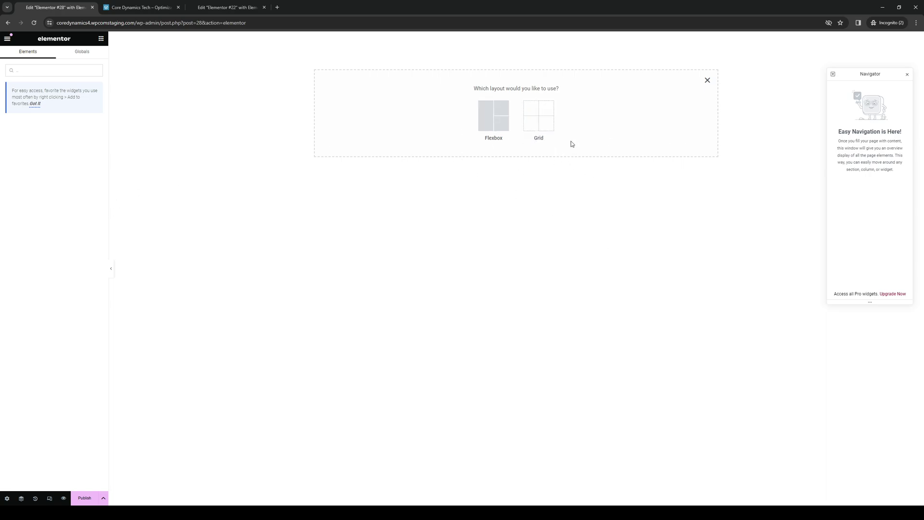
{"action": "left_click", "coordinate": [548, 125]}
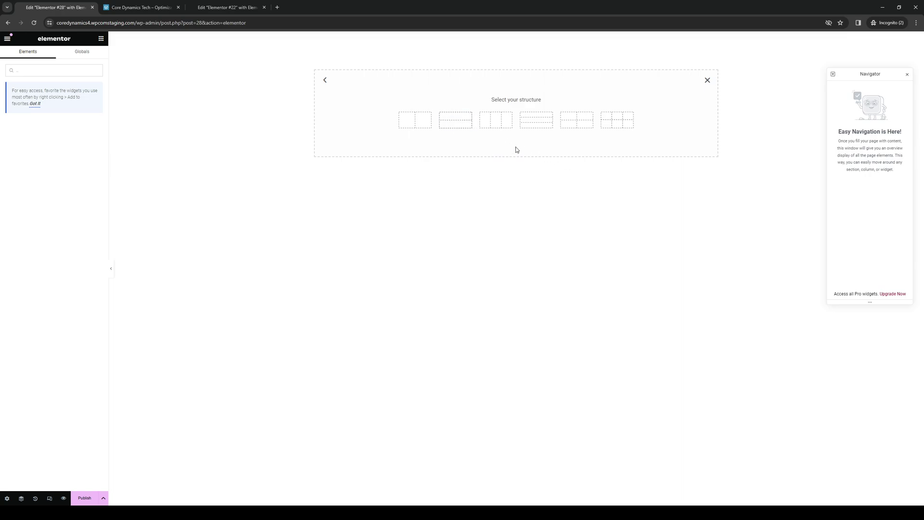
{"action": "left_click", "coordinate": [530, 126]}
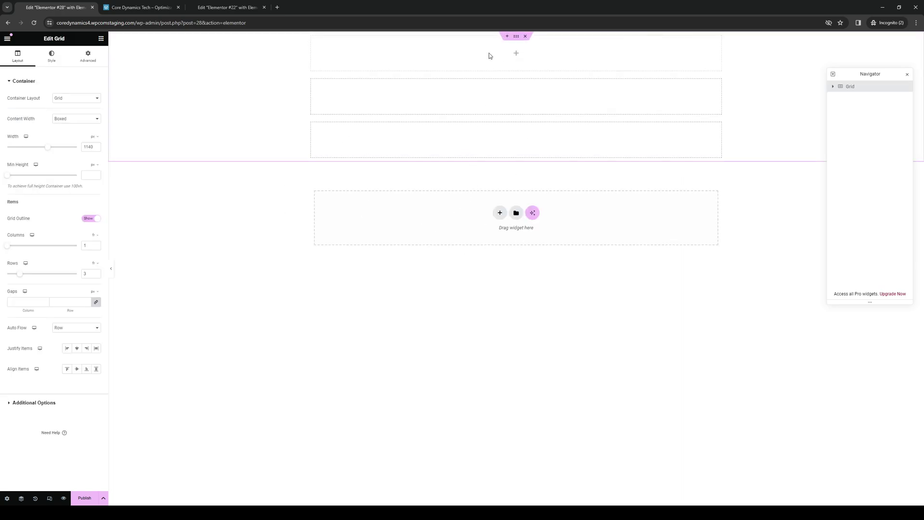
Add a Heading widget to the first grid cell and replace its text with 'Core Dynamics Tech'
{"action": "left_click", "coordinate": [517, 54]}
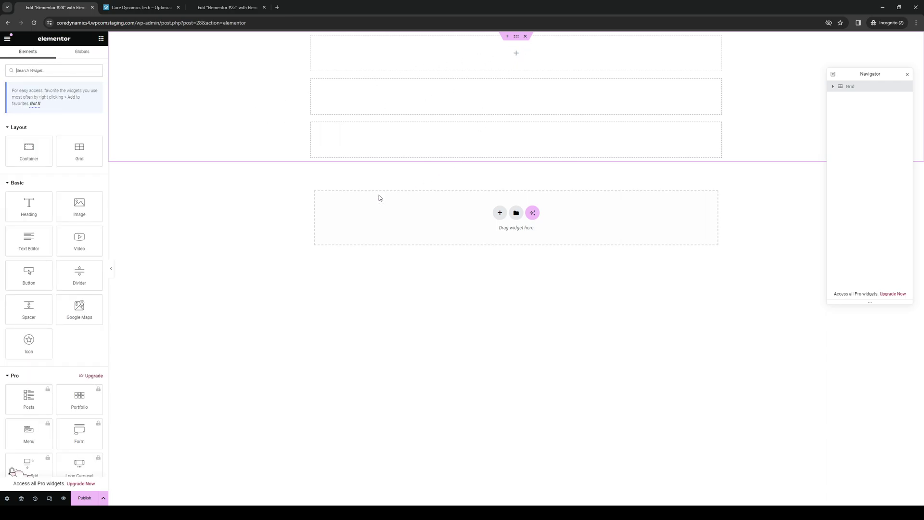
{"action": "left_click", "coordinate": [37, 209]}
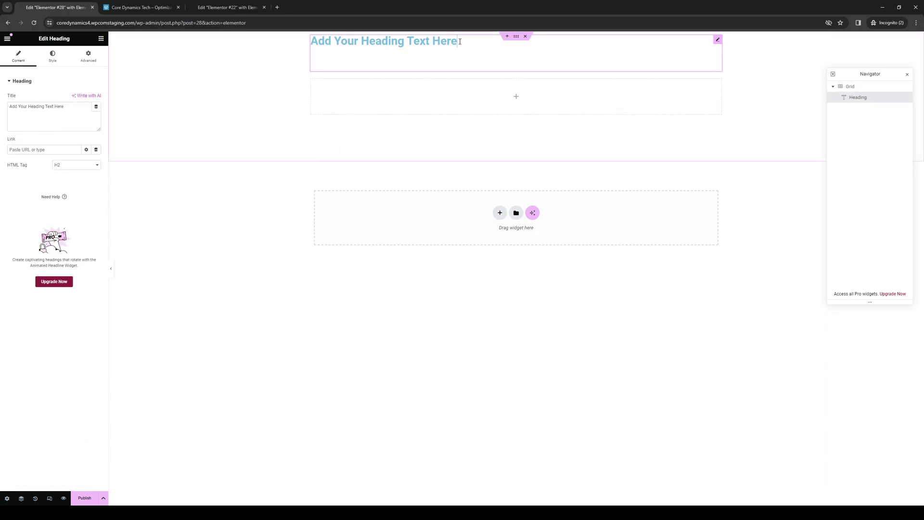
{"action": "left_click", "coordinate": [419, 41]}
{"action": "left_click_drag", "start_coordinate": [458, 42], "coordinate": [301, 46]}
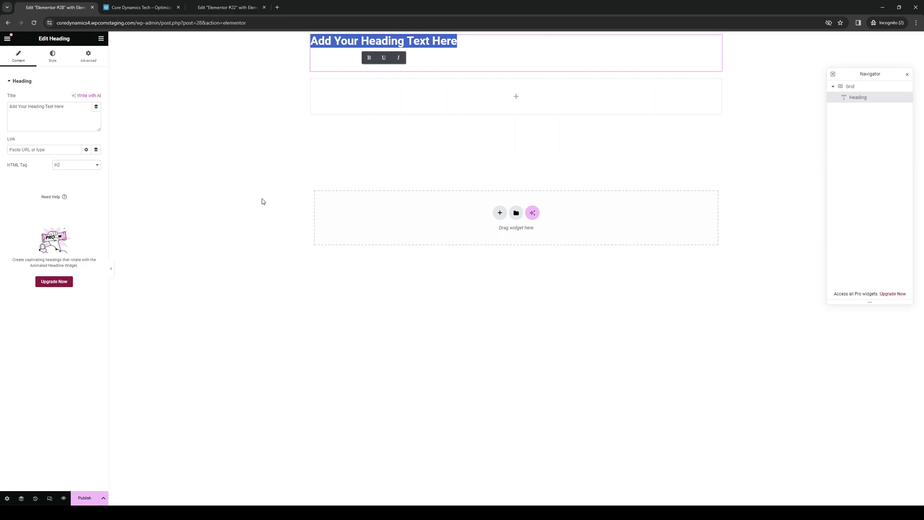
{"action": "type", "text": "Welcom"}
{"action": "key", "text": "BackSpace"}
{"action": "key", "text": "BackSpace"}
{"action": "key", "text": "BackSpace"}
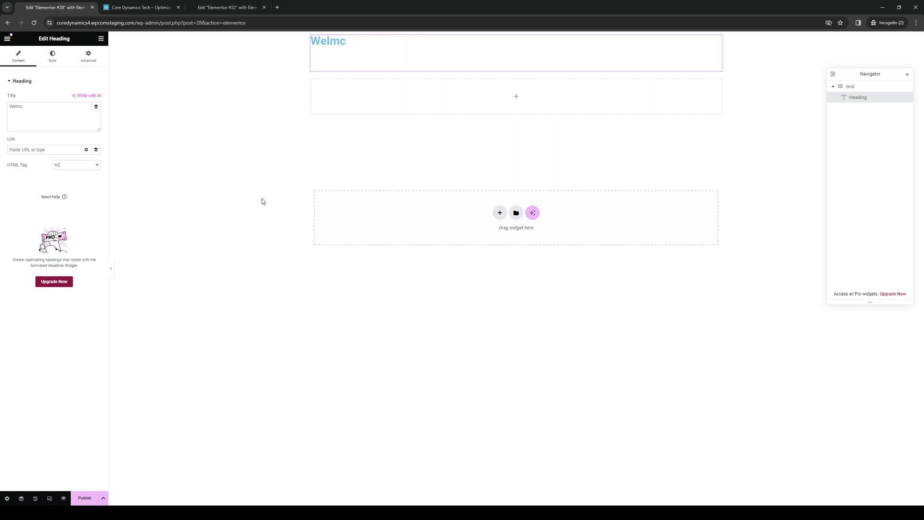
{"action": "type", "text": "come to m"}
{"action": "type", "text": "Websit"}
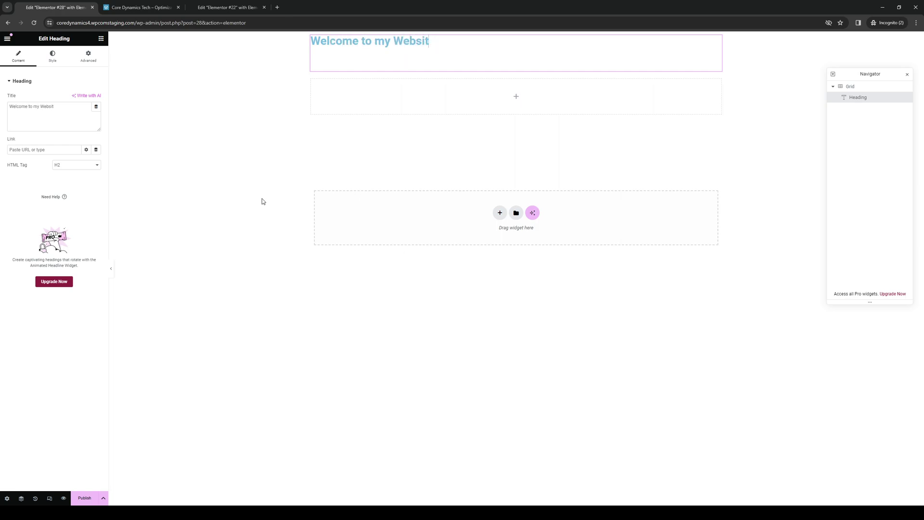
{"action": "key", "text": "BackSpace"}
{"action": "key", "text": "BackSpace"}
{"action": "key", "text": "BackSpace"}
{"action": "key", "text": "BackSpace"}
{"action": "key", "text": "BackSpace"}
{"action": "key", "text": "BackSpace"}
{"action": "key", "text": "BackSpace"}
{"action": "key", "text": "BackSpace"}
{"action": "key", "text": "BackSpace"}
{"action": "key", "text": "BackSpace"}
{"action": "key", "text": "BackSpace"}
{"action": "key", "text": "BackSpace"}
{"action": "key", "text": "BackSpace"}
{"action": "key", "text": "BackSpace"}
{"action": "key", "text": "BackSpace"}
{"action": "key", "text": "BackSpace"}
{"action": "key", "text": "BackSpace"}
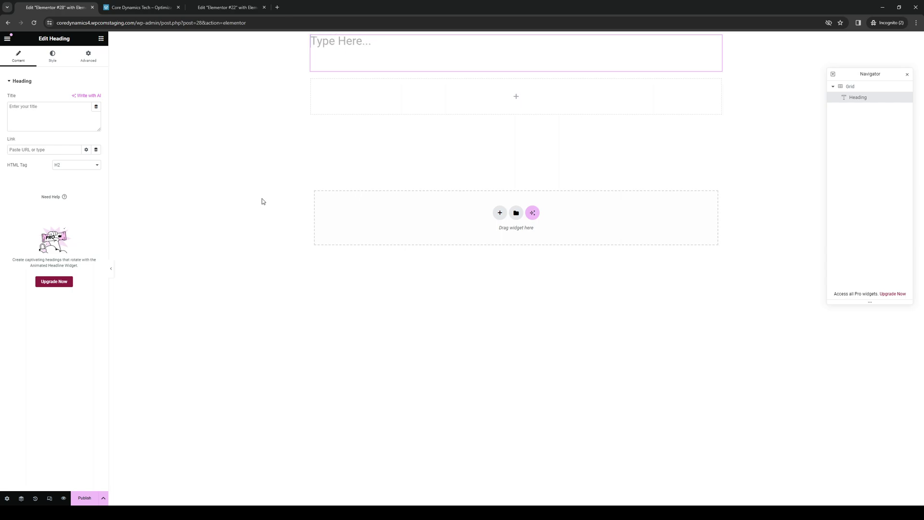
{"action": "type", "text": "Core Dynamics Tech"}
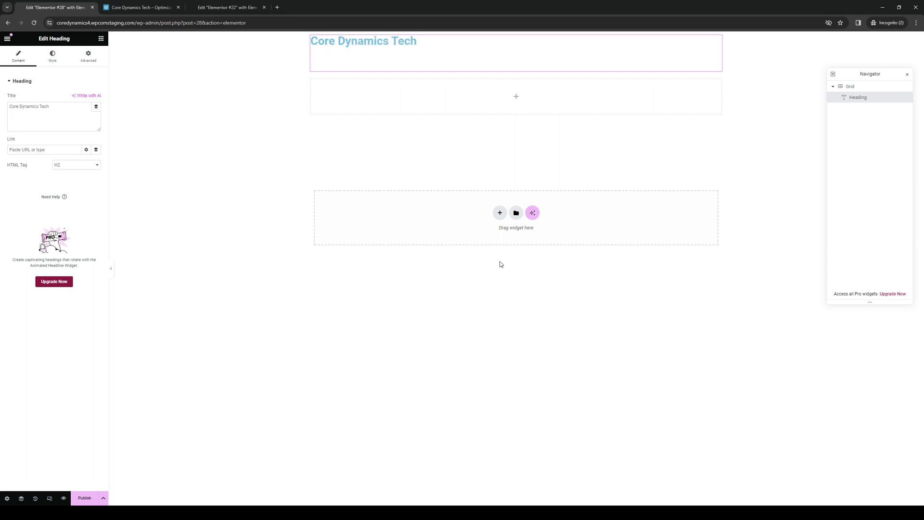
{"action": "left_click", "coordinate": [503, 265]}
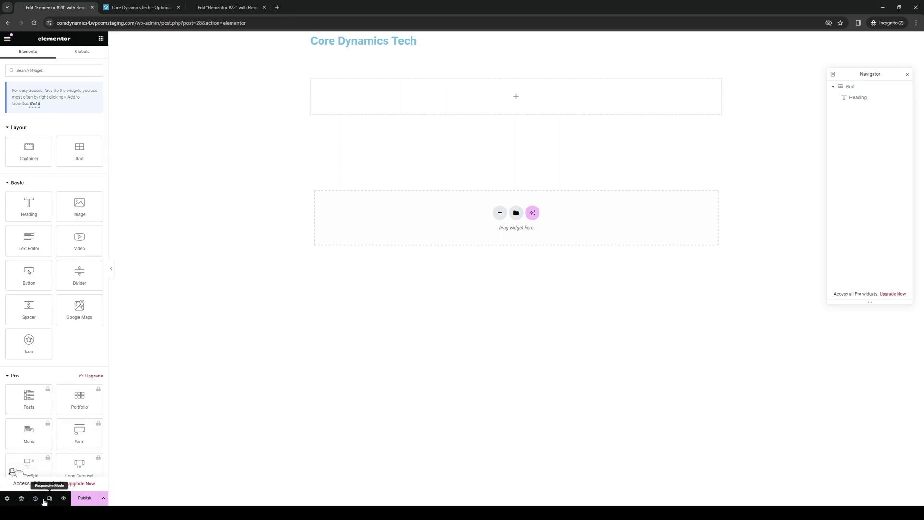
In Page Settings, set the polygon artwork as the page's featured image
{"action": "left_click", "coordinate": [8, 500]}
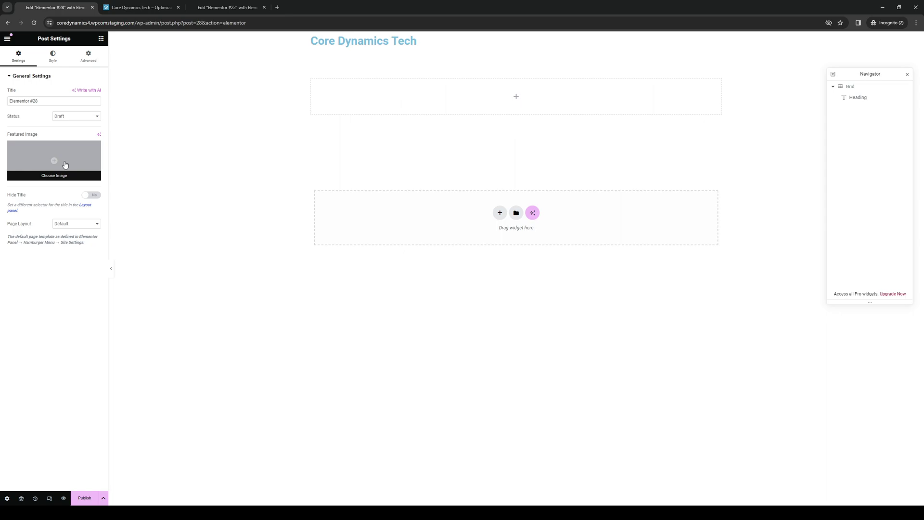
{"action": "left_click", "coordinate": [65, 165]}
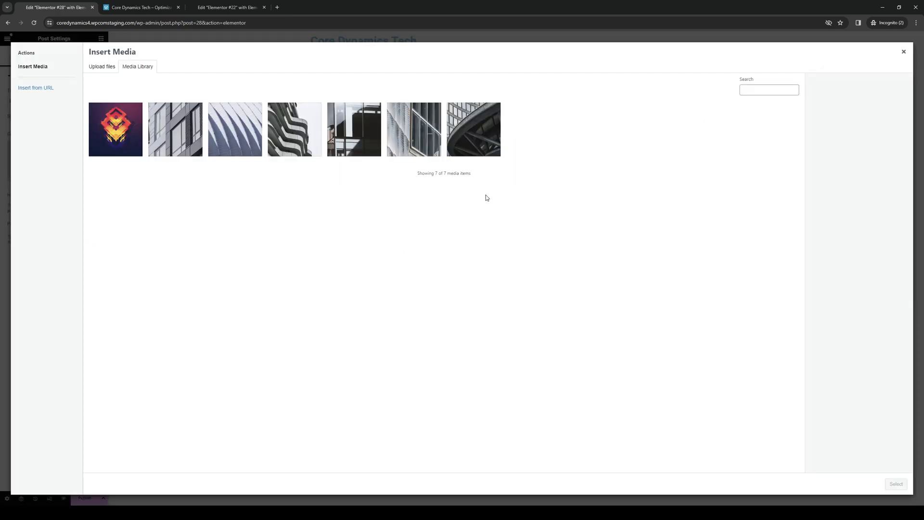
{"action": "left_click", "coordinate": [124, 130]}
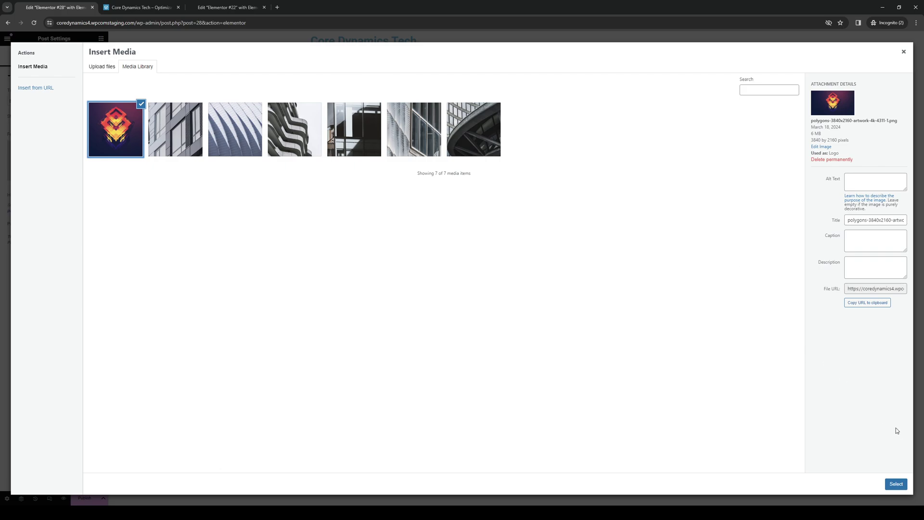
{"action": "left_click", "coordinate": [895, 484]}
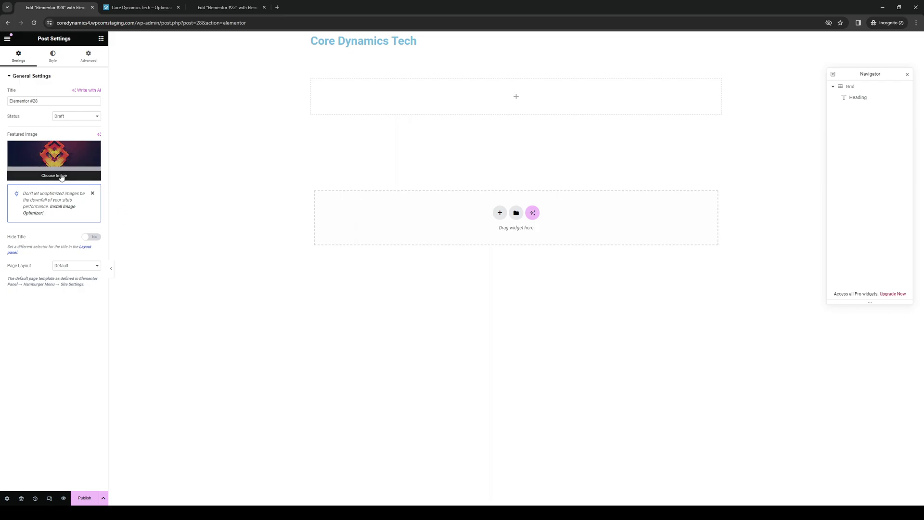
{"action": "left_click", "coordinate": [61, 176]}
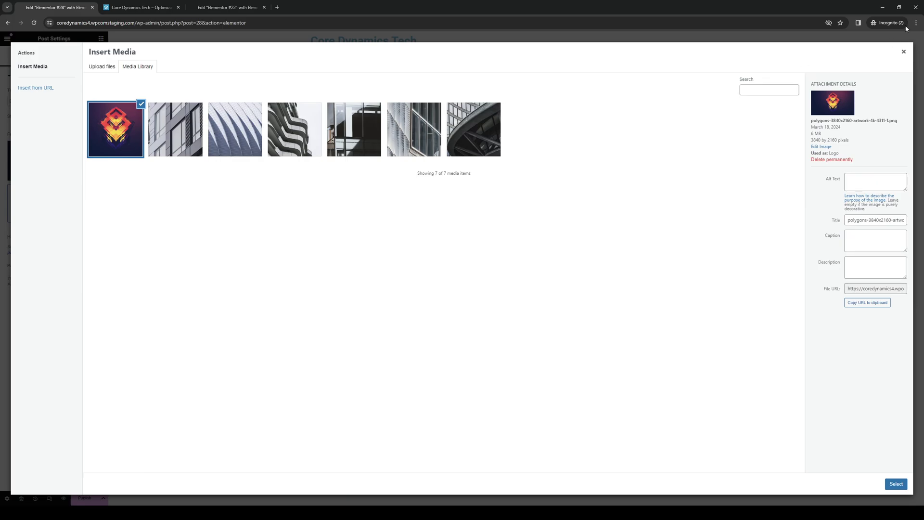
{"action": "left_click", "coordinate": [904, 51]}
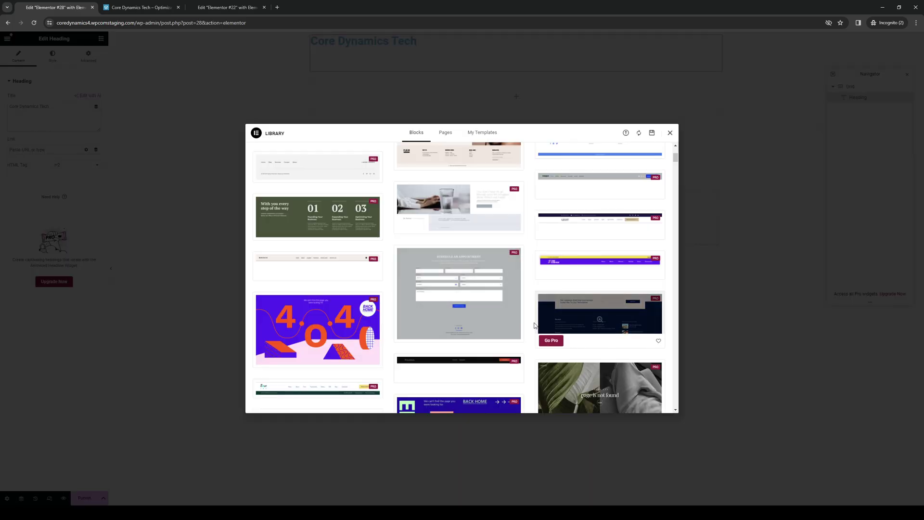
Preview a block template, go back to the library, and insert the About Us block
{"action": "left_click", "coordinate": [586, 383]}
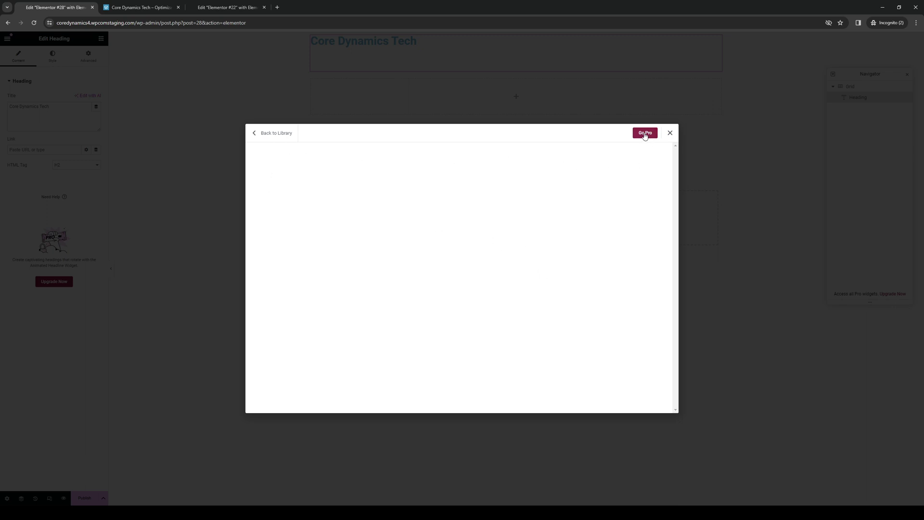
{"action": "left_click", "coordinate": [255, 138]}
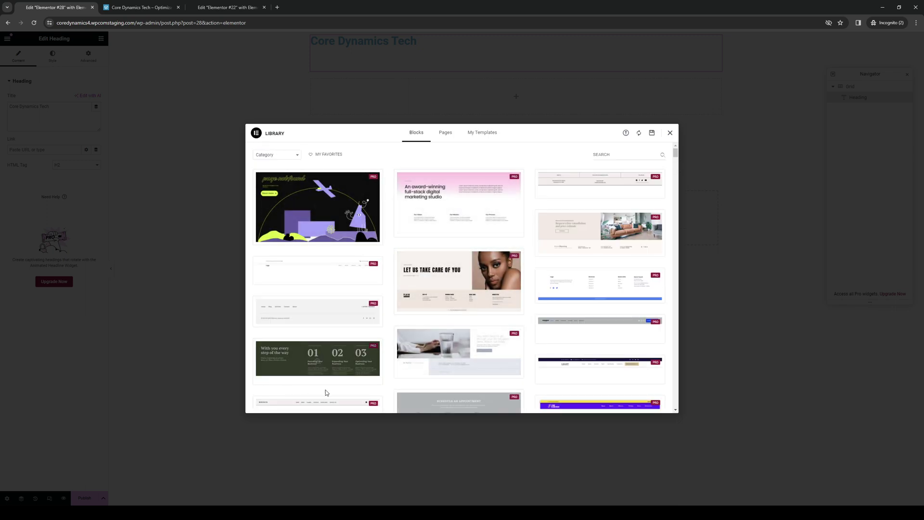
{"action": "scroll", "coordinate": [432, 323], "scroll_direction": "down", "scroll_amount": 2}
{"action": "scroll", "coordinate": [431, 324], "scroll_direction": "down", "scroll_amount": 2}
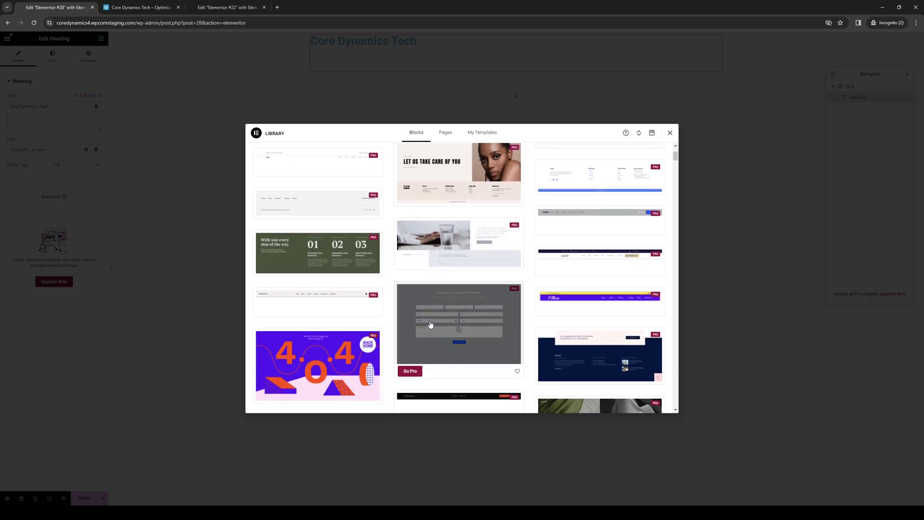
{"action": "scroll", "coordinate": [546, 329], "scroll_direction": "down", "scroll_amount": 15}
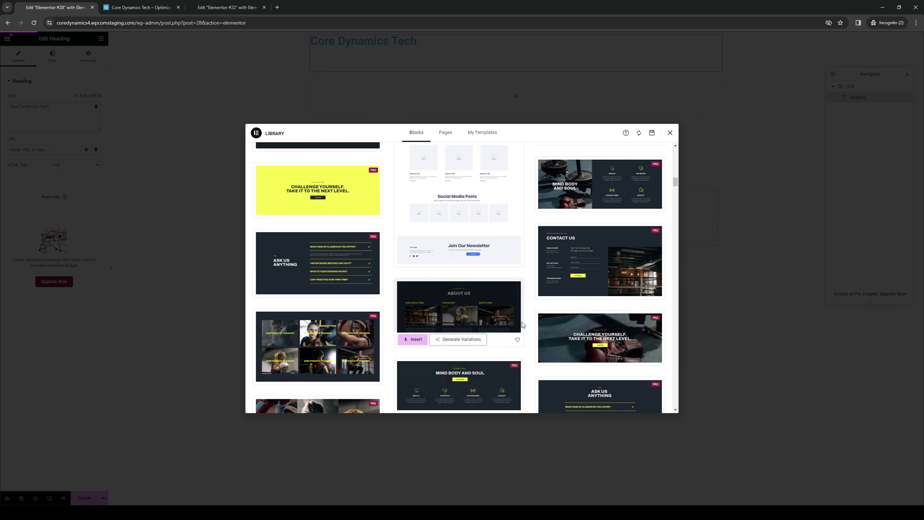
{"action": "left_click", "coordinate": [411, 340]}
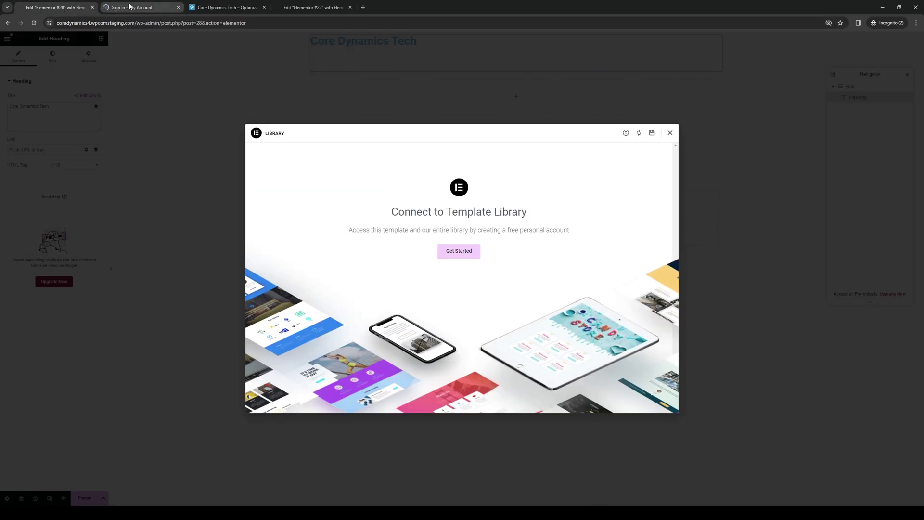
Leave the sign-in tab, return to the editor tab, and dismiss the Connect to Template Library dialog
{"action": "left_click", "coordinate": [130, 6]}
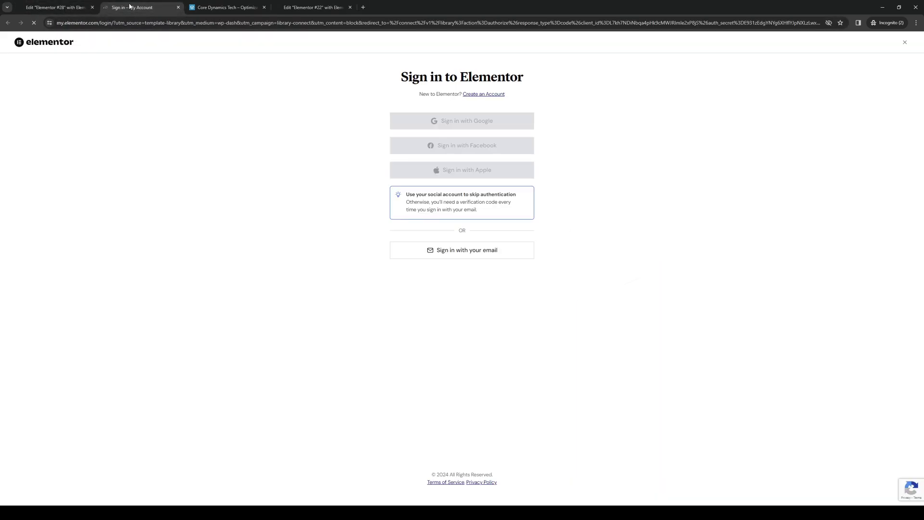
{"action": "left_click", "coordinate": [72, 9]}
{"action": "left_click", "coordinate": [670, 133]}
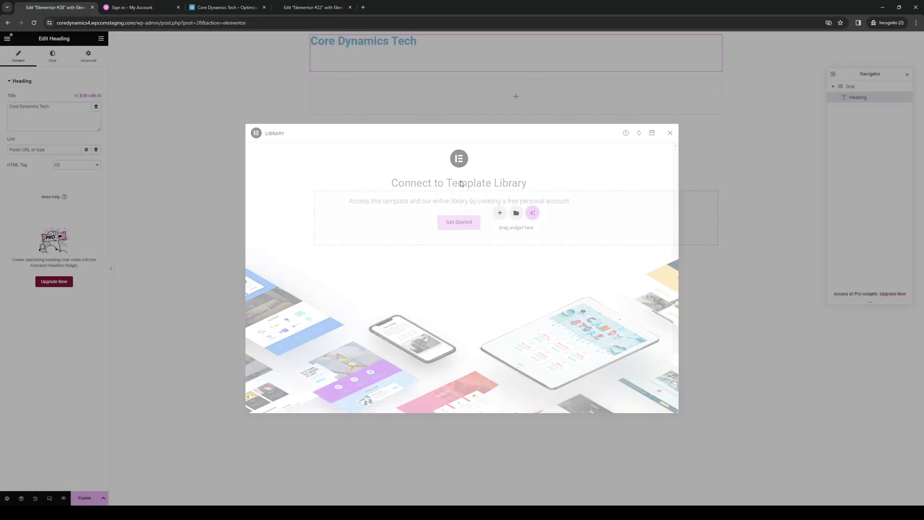